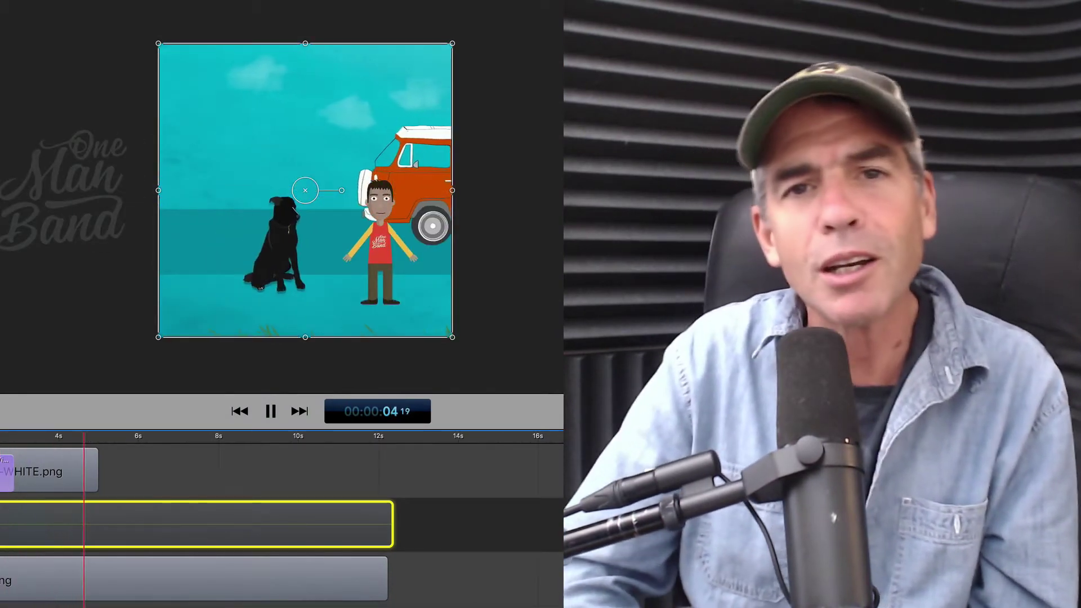
Stop playback and move the playhead to about 8 seconds, with the character beside the van.
key("space")
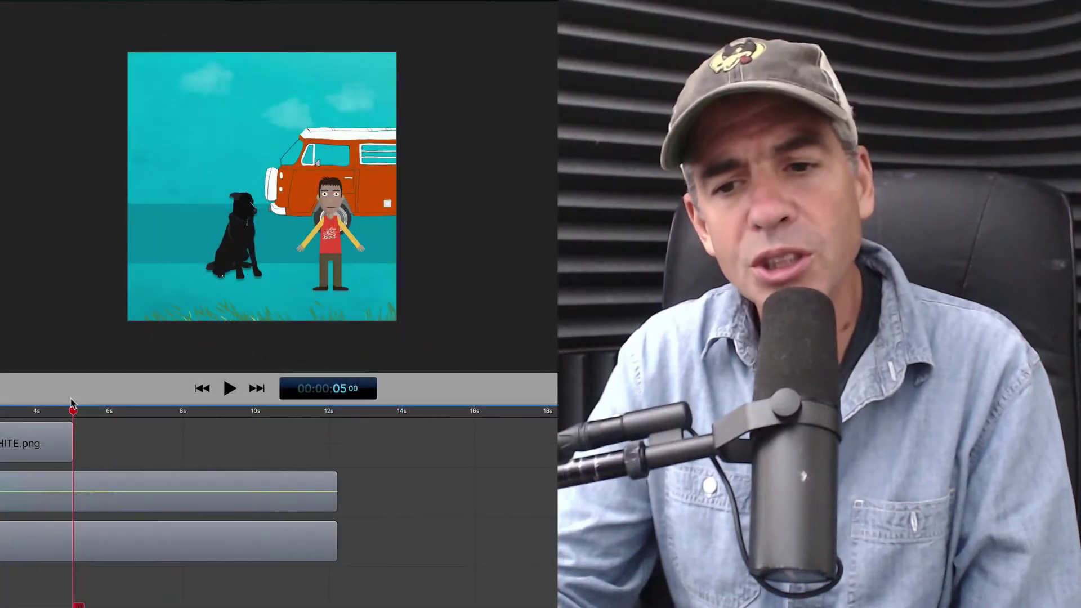
left_click_drag(72, 403, 182, 418)
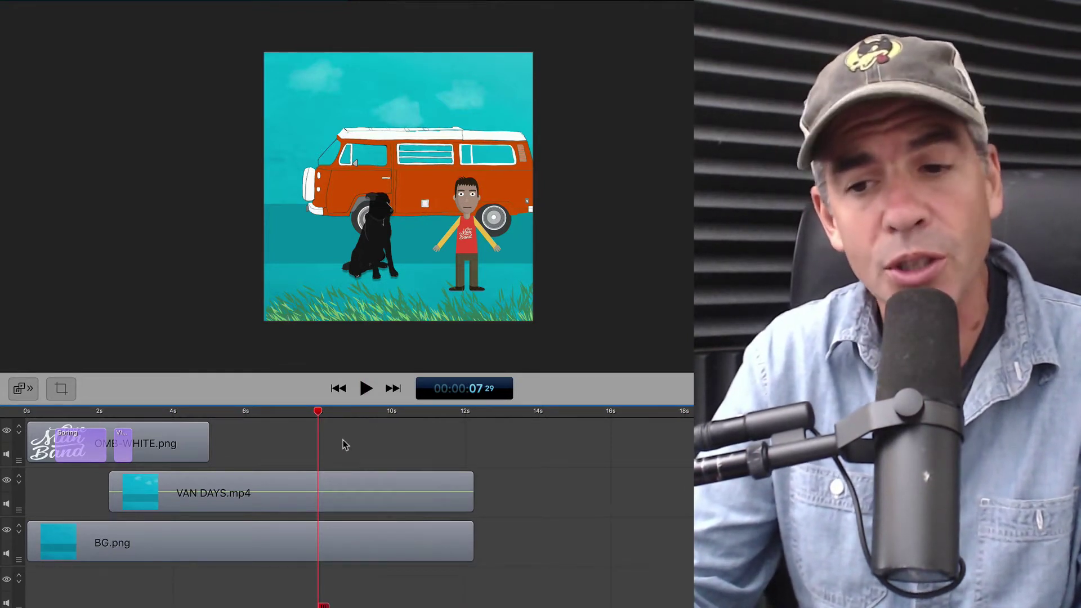
Select the VAN DAYS.mp4 clip to show its video properties: Scale 100%, Position 0, 0.
left_click(353, 495)
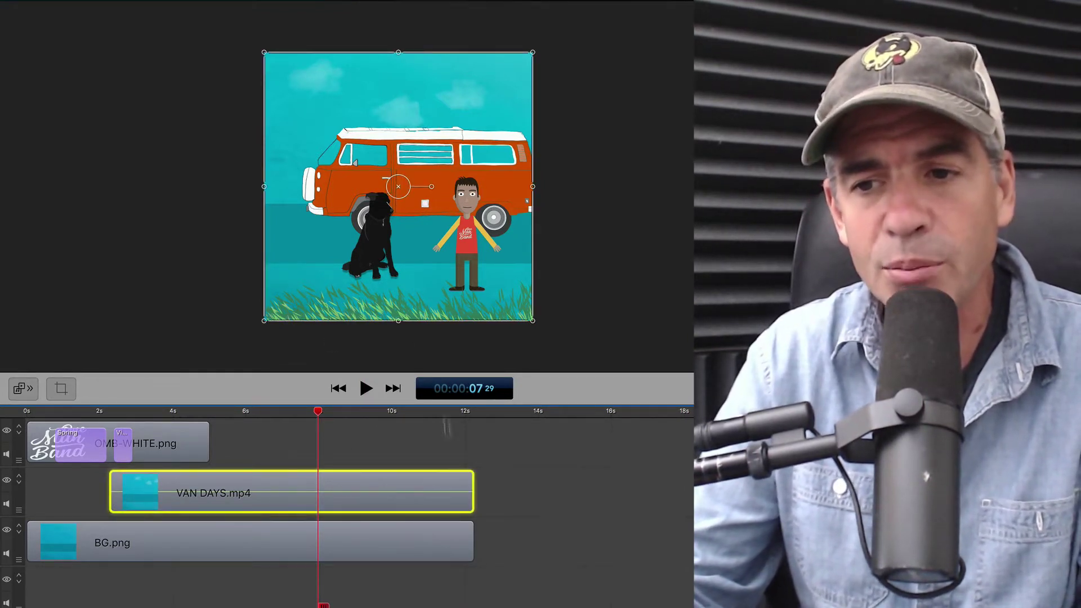
left_click(441, 445)
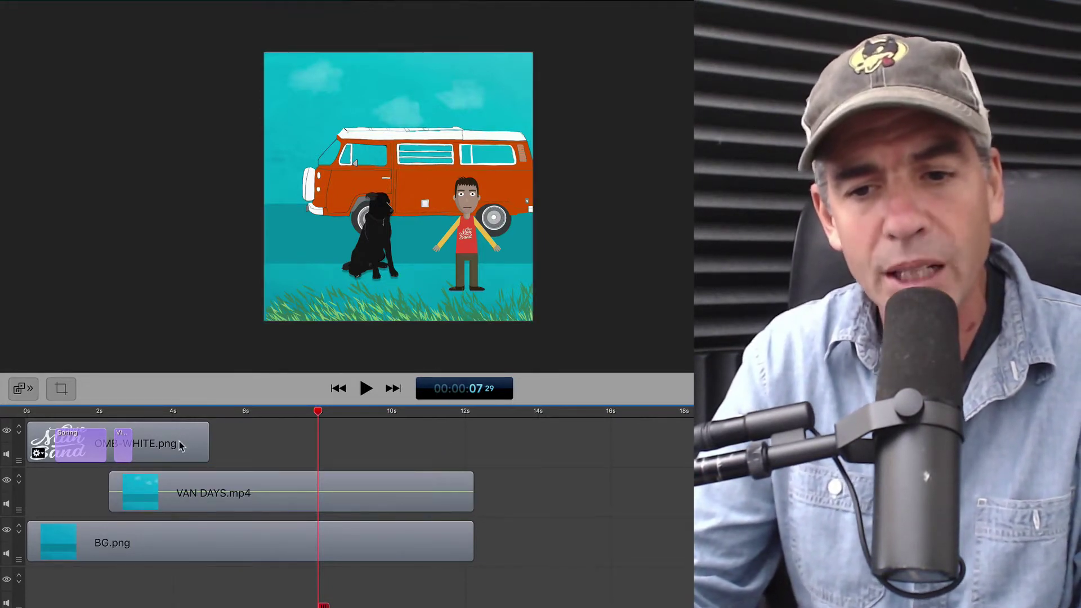
left_click(181, 446)
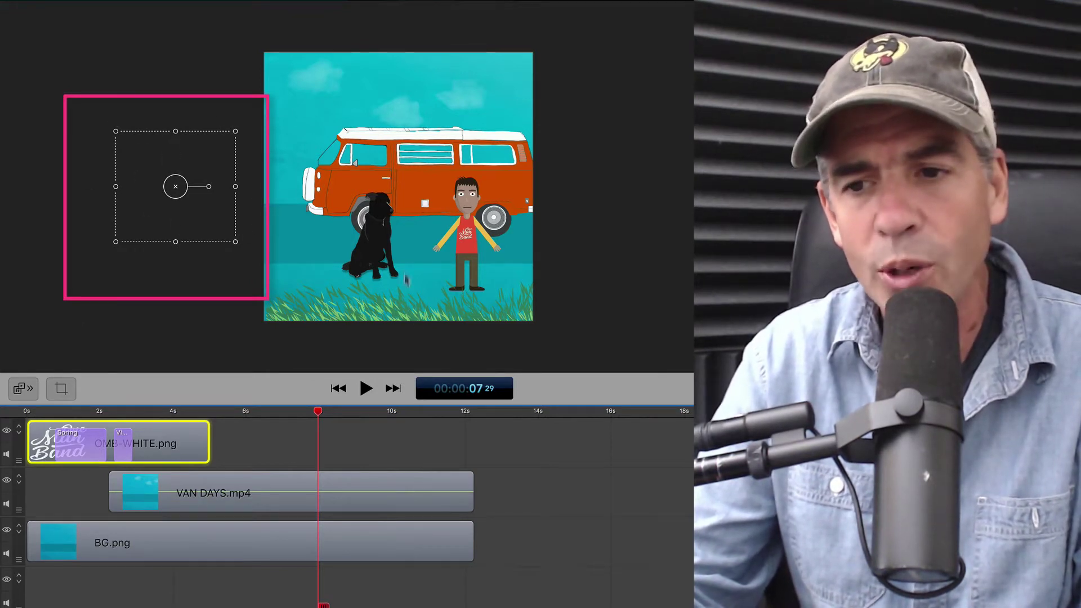
left_click(355, 495)
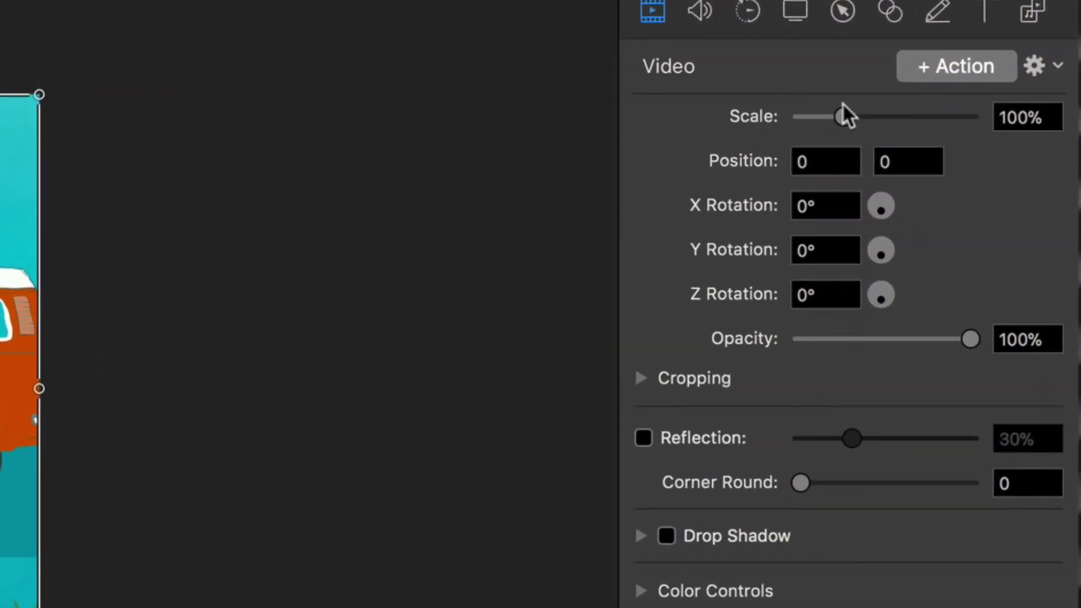
Scale the VAN DAYS.mp4 clip to 351% at position -1,705, 1,170, framing the character close-up.
left_click_drag(846, 116, 1021, 63)
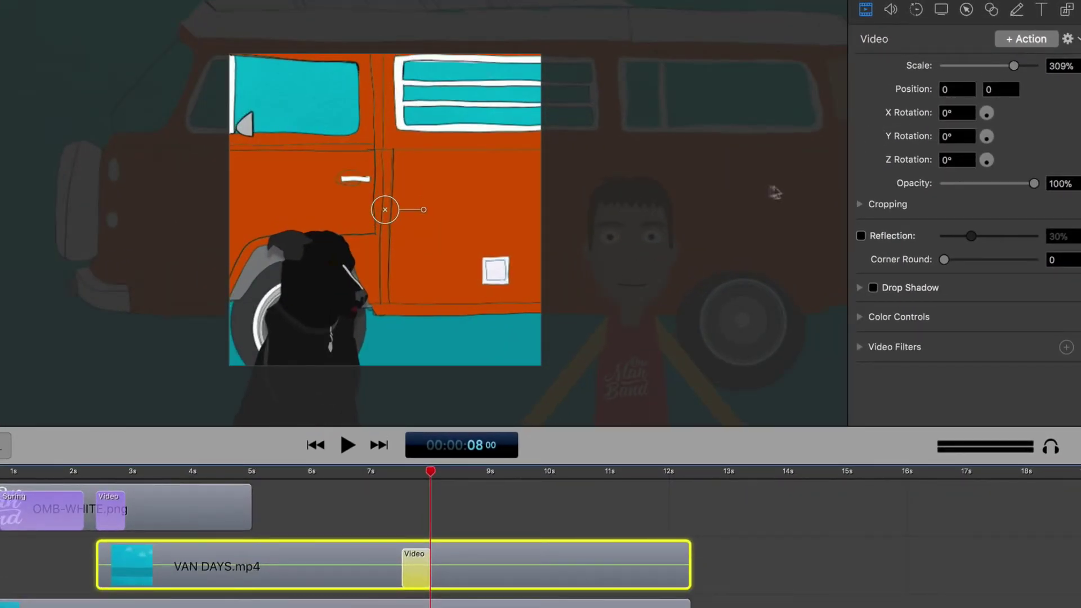
left_click_drag(775, 192, 534, 61)
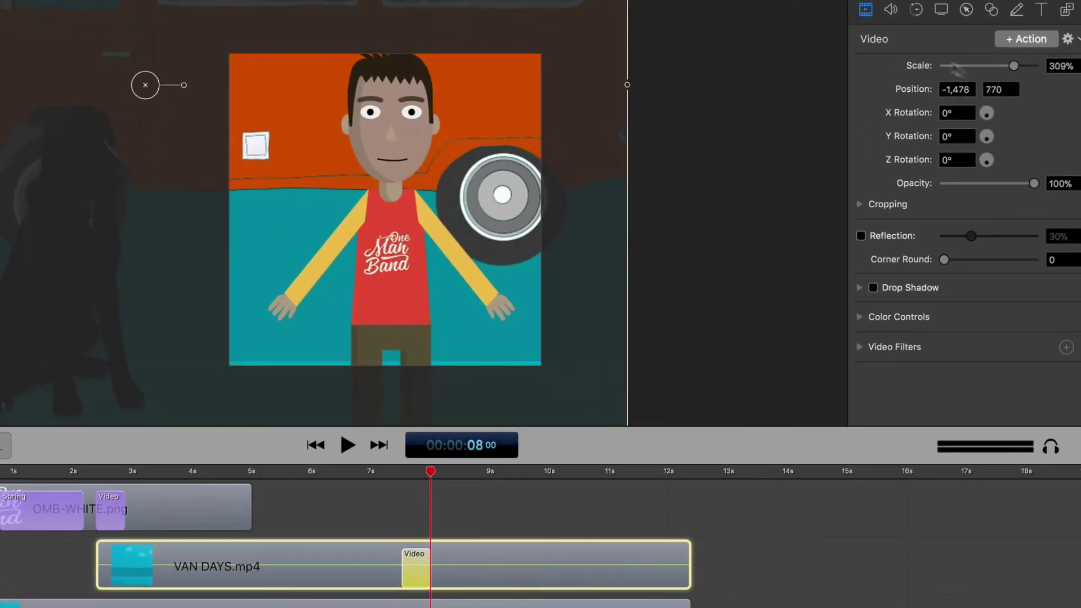
left_click_drag(1014, 65, 1024, 65)
left_click_drag(630, 251, 605, 186)
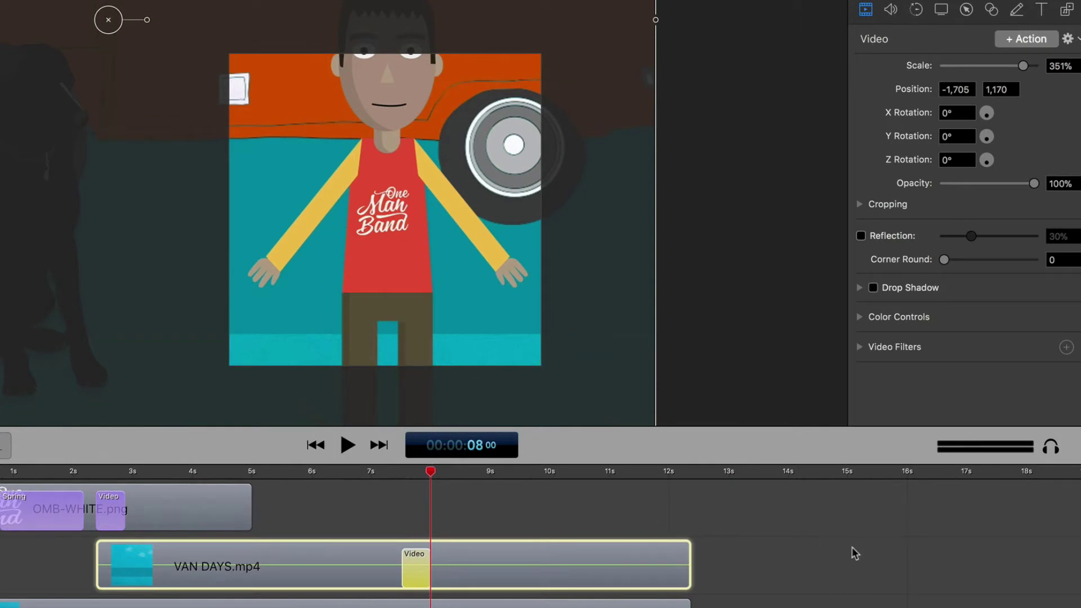
left_click(868, 556)
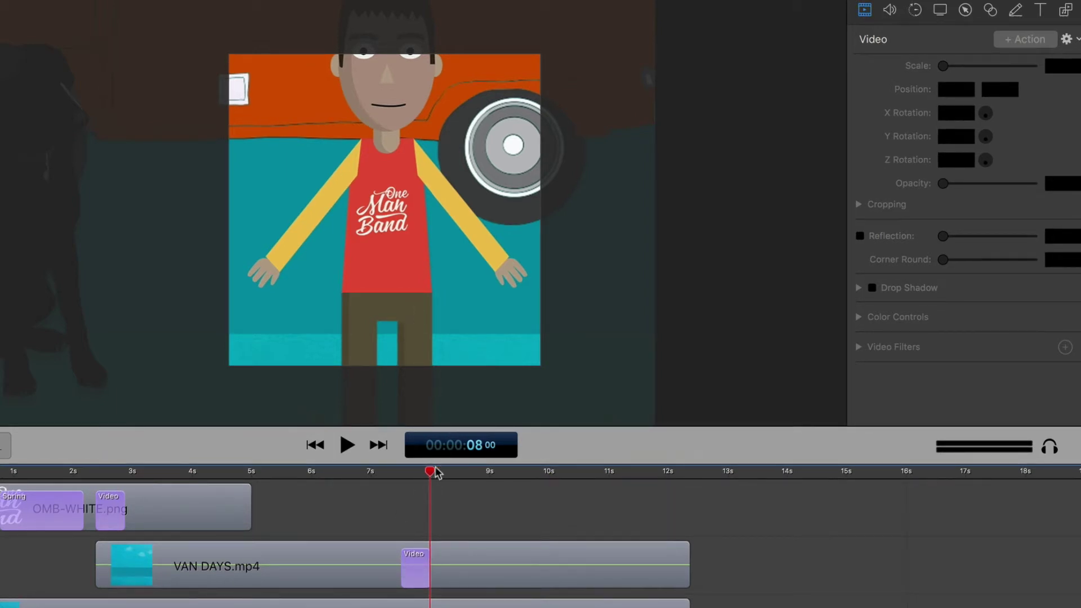
left_click_drag(432, 473, 337, 473)
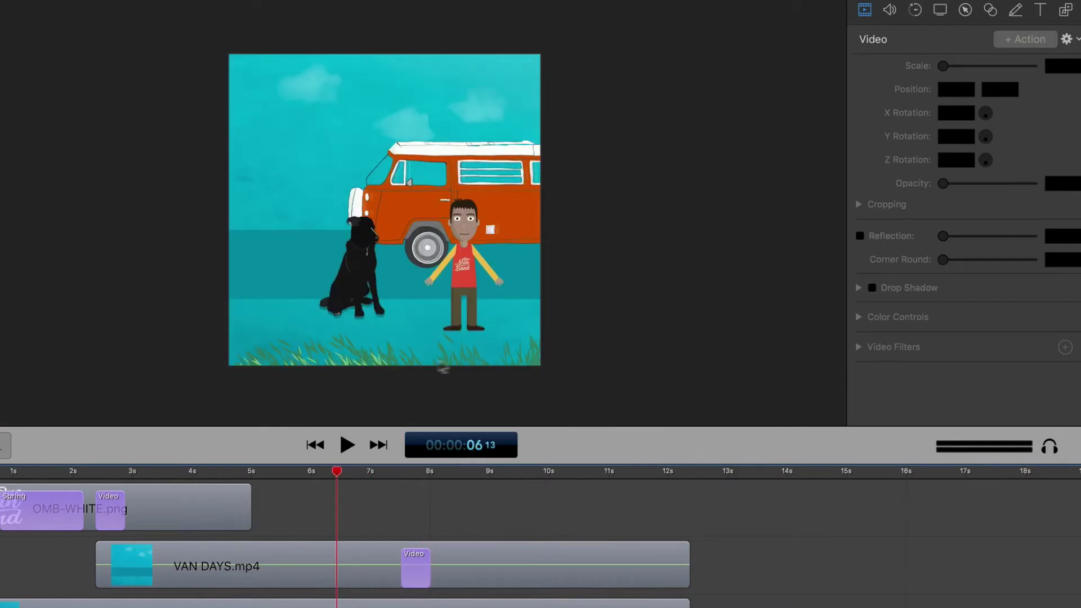
key("space")
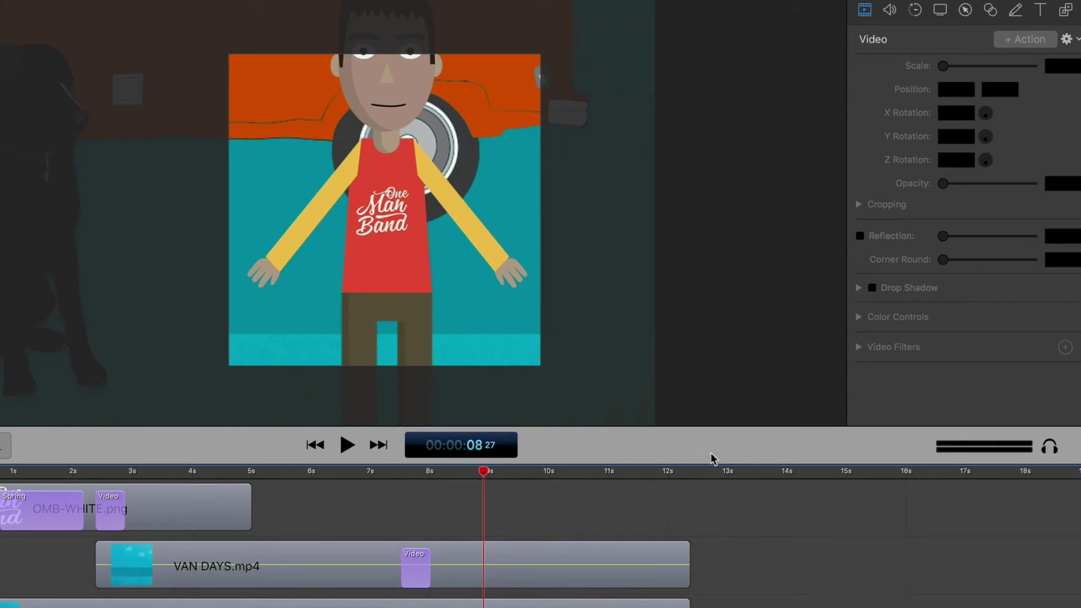
left_click(480, 563)
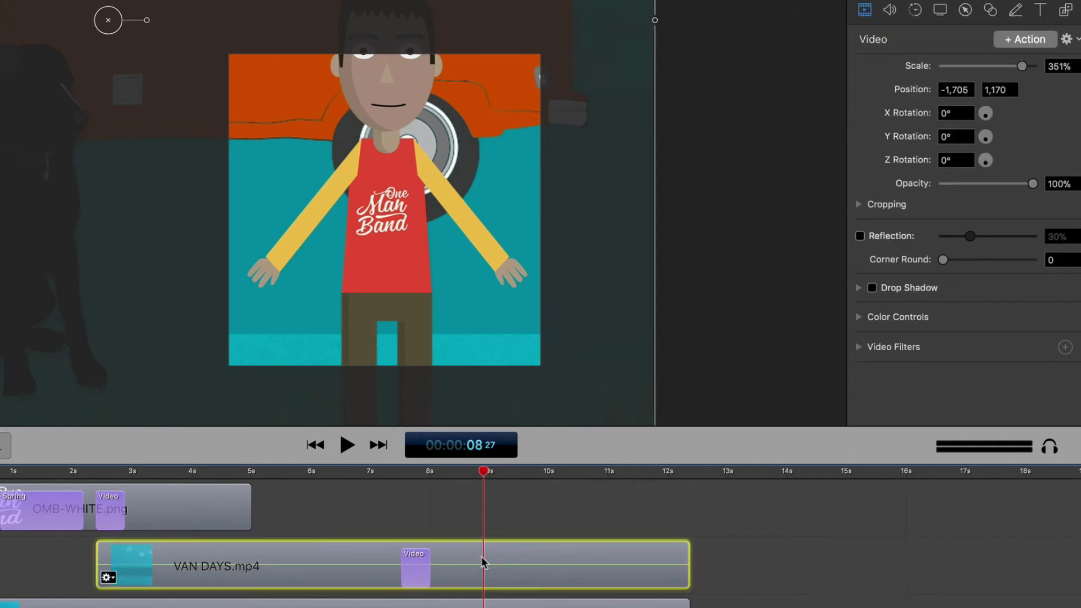
left_click(1025, 41)
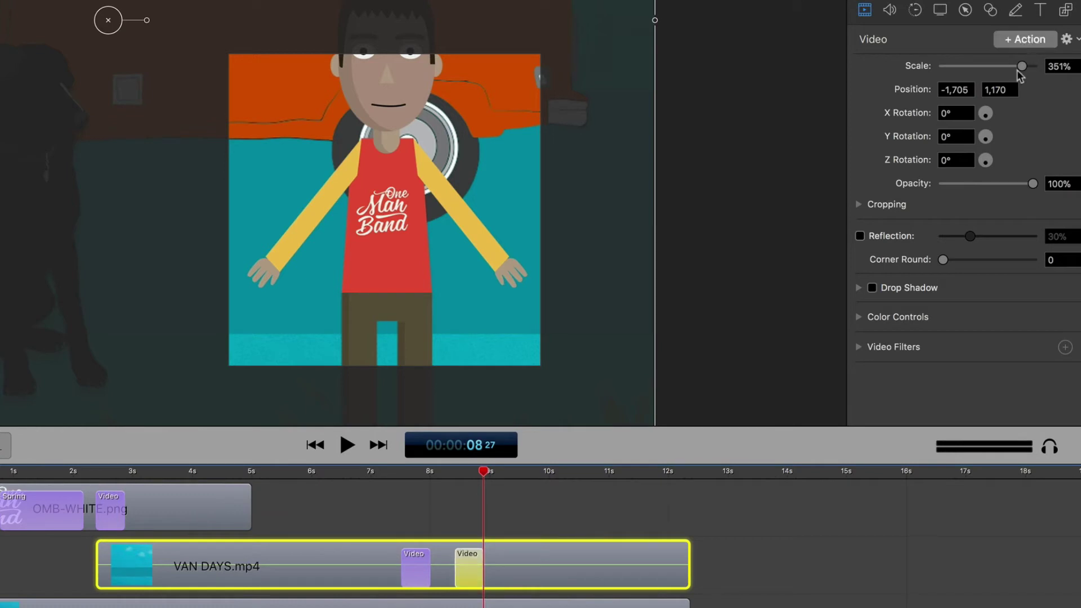
left_click_drag(1022, 66, 970, 66)
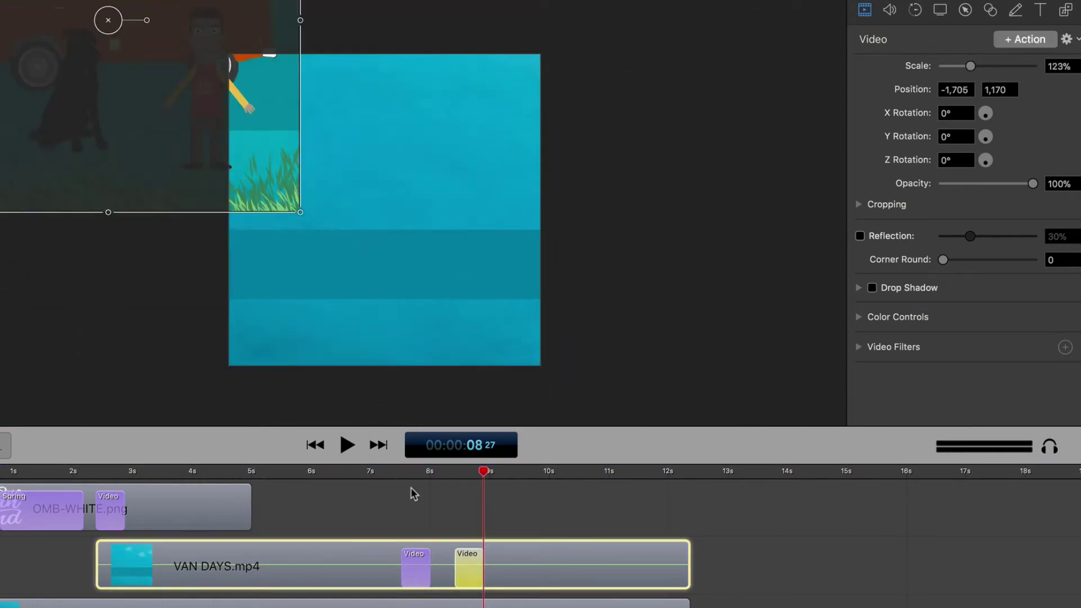
key("super+z")
key("super+z")
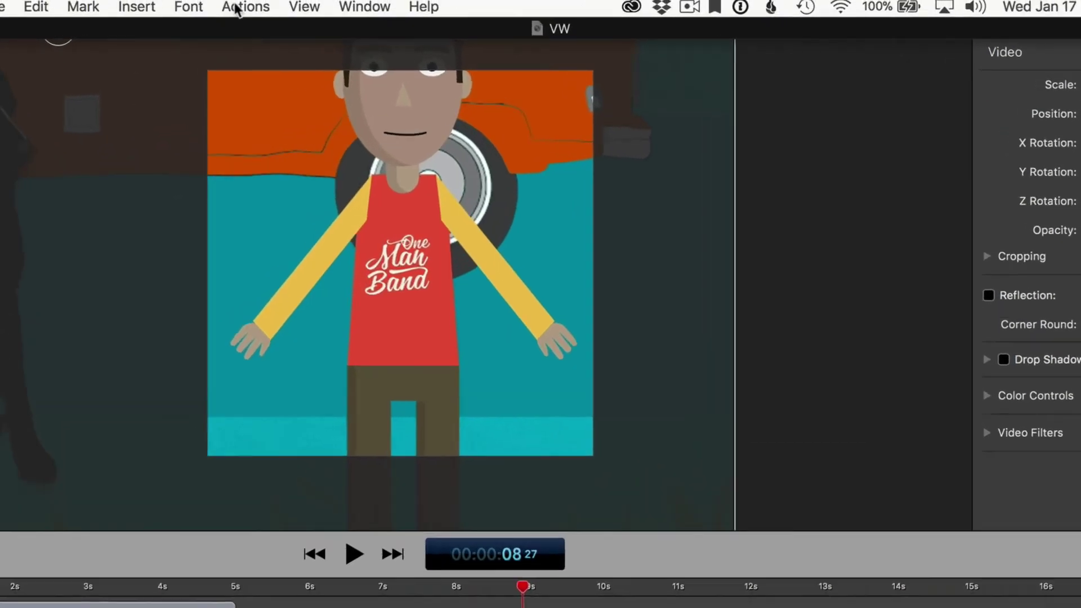
left_click(251, 4)
mouse_move(265, 117)
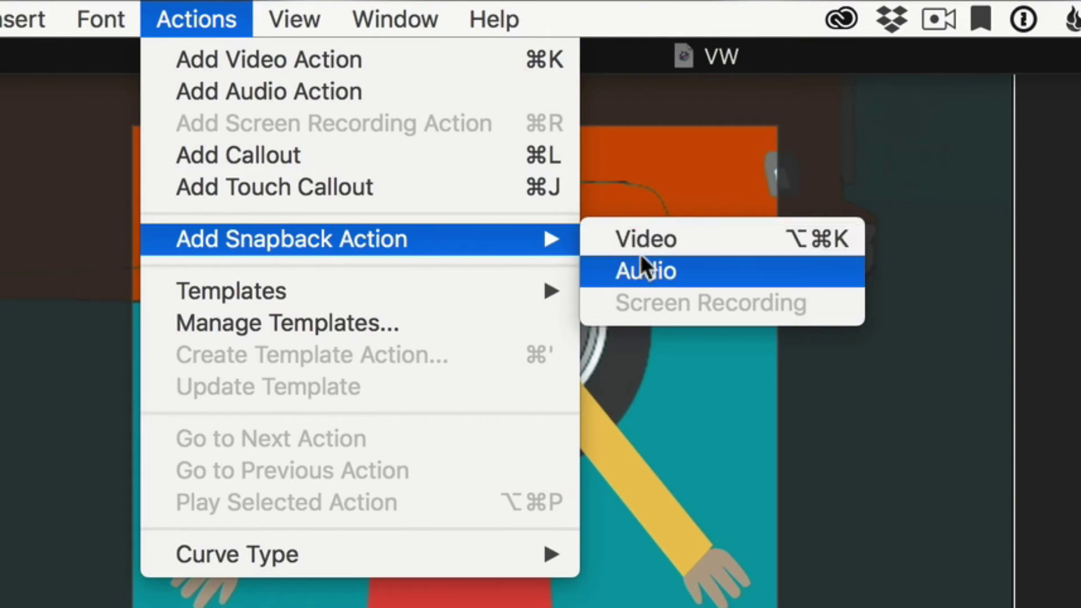
left_click(640, 234)
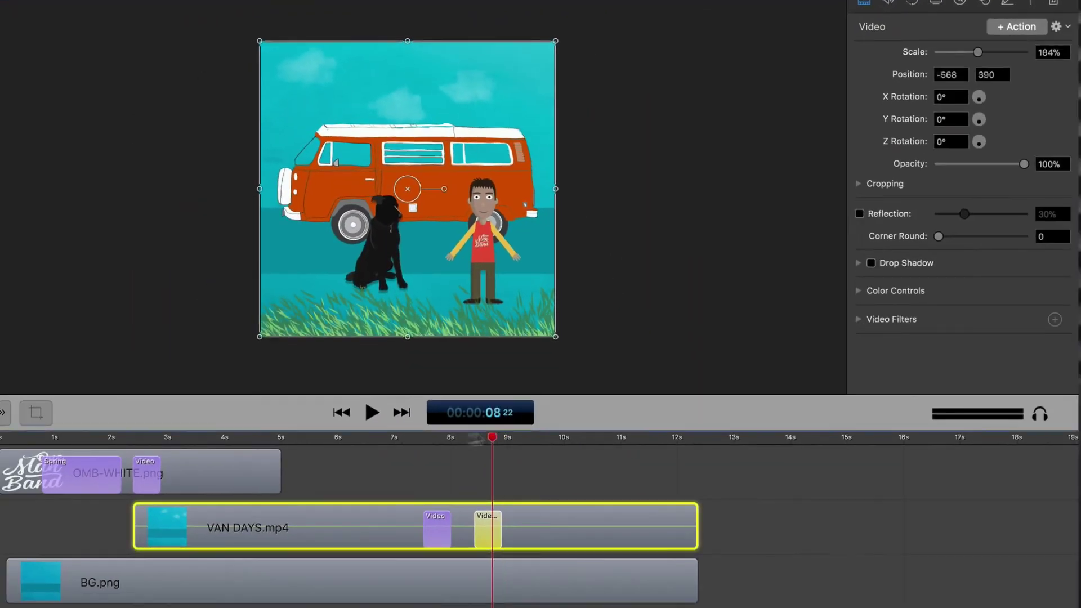
left_click_drag(476, 438, 375, 439)
key("space")
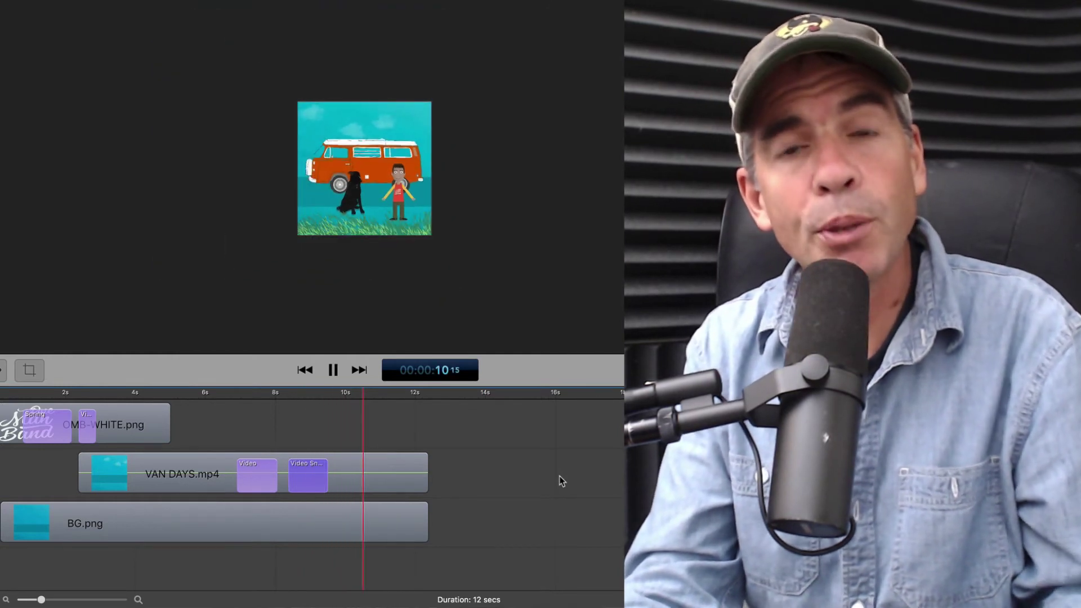
Stop the preview and select the zoom-in Video action on VAN DAYS.mp4.
key("space")
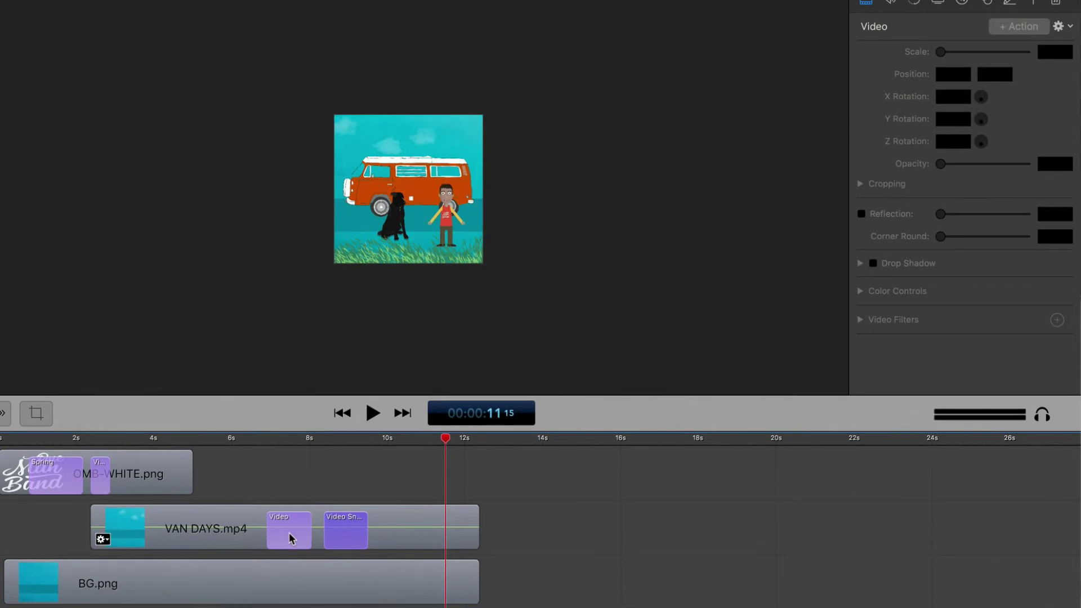
left_click(289, 532)
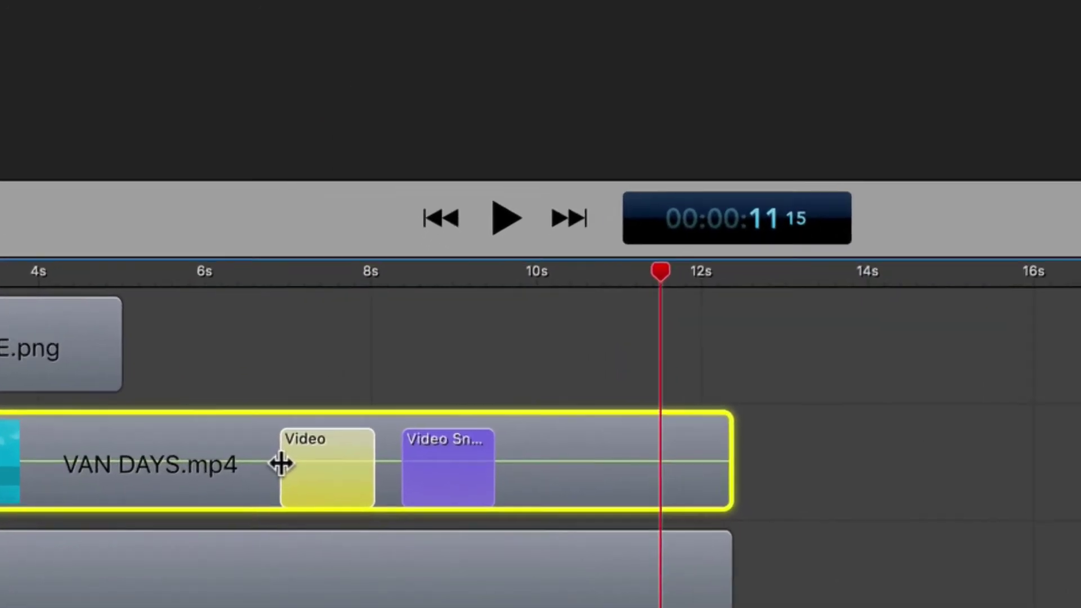
left_click(267, 528)
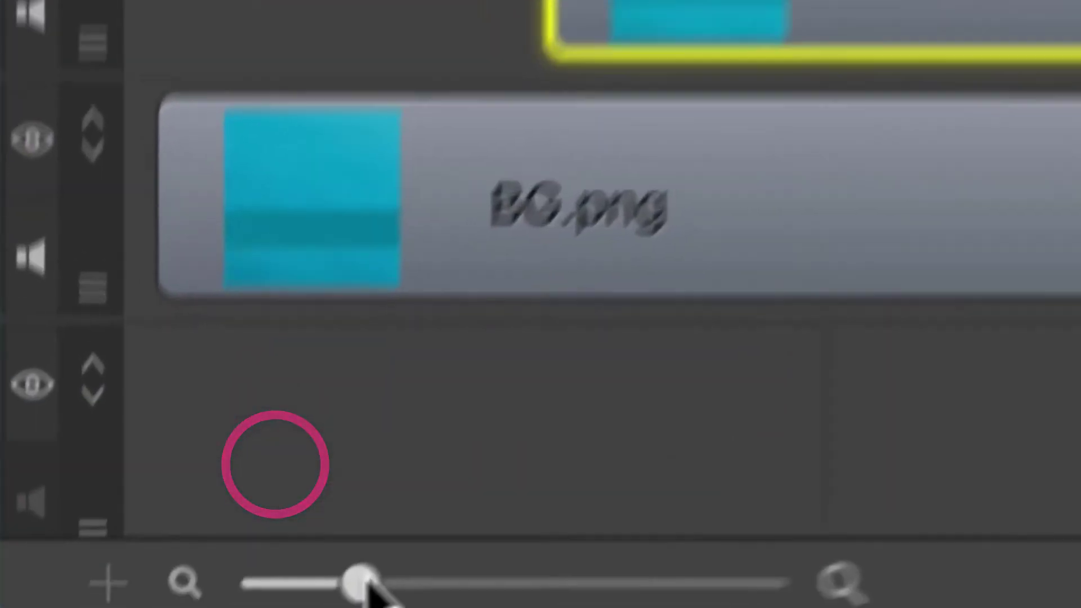
Enlarge the timeline and extend the zoom-in action's start earlier, to about 5.5 seconds.
left_click_drag(362, 575, 475, 543)
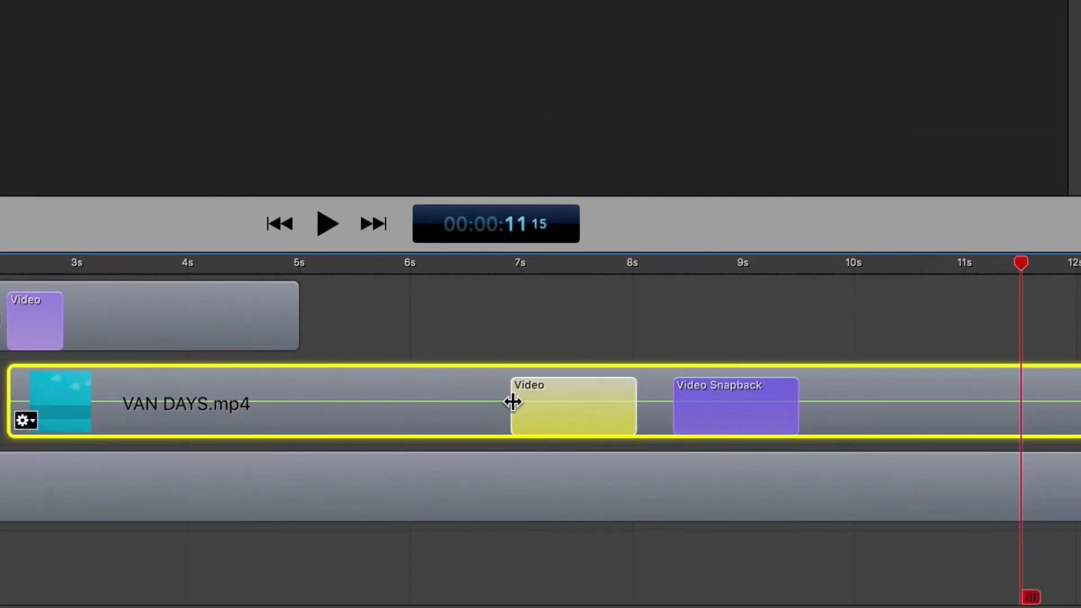
left_click_drag(513, 402, 366, 407)
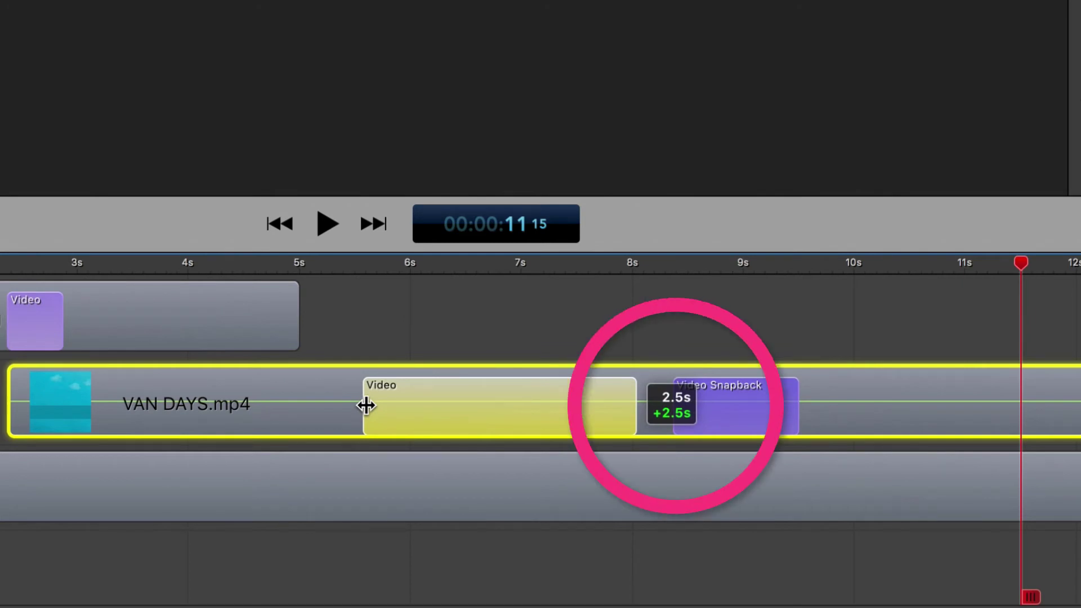
mouse_move(366, 406)
left_mouse_down()
mouse_move(6, 408)
mouse_move(363, 415)
left_mouse_up()
Stretch the Video Snapback to about 2.5 seconds, ending near 11 seconds.
left_click(747, 400)
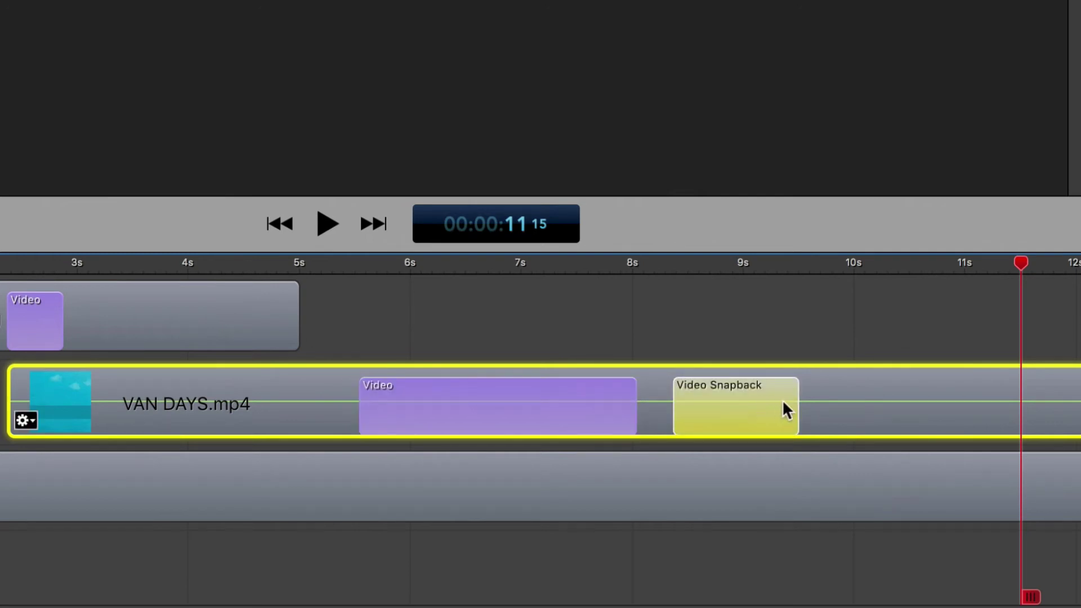
left_click_drag(795, 398, 943, 407)
left_click_drag(943, 342, 330, 369)
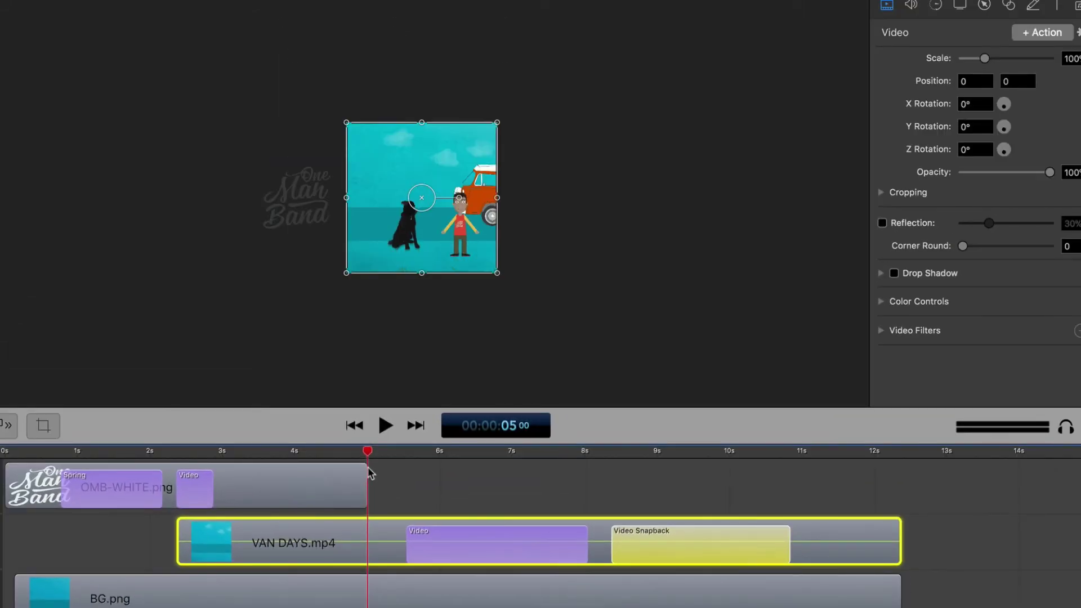
Review the zoom, move the Video Snapback later on the clip, and replay from 5 seconds.
key("space")
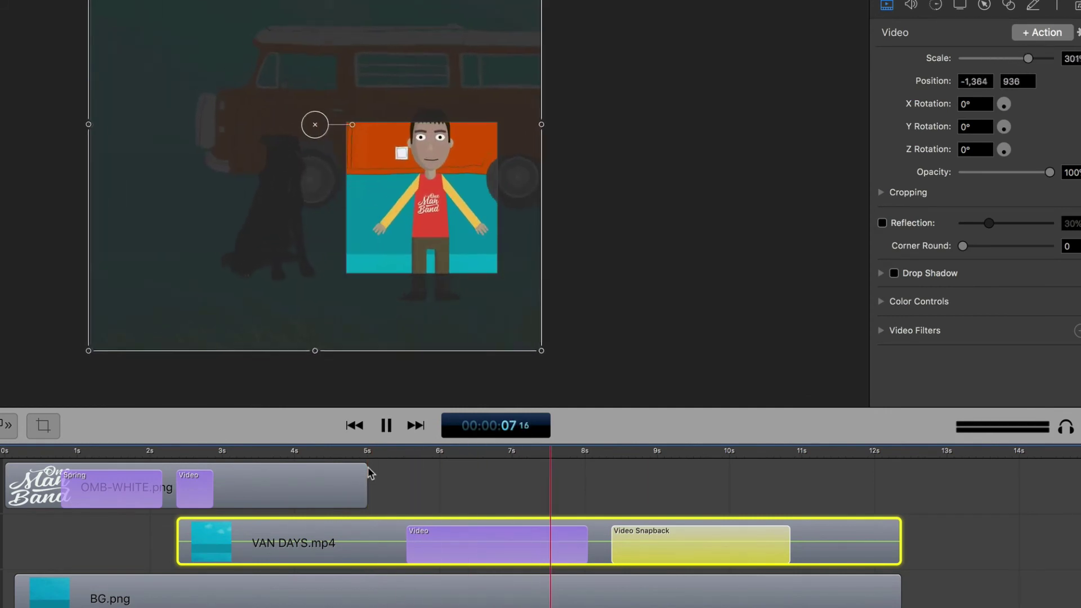
key("space")
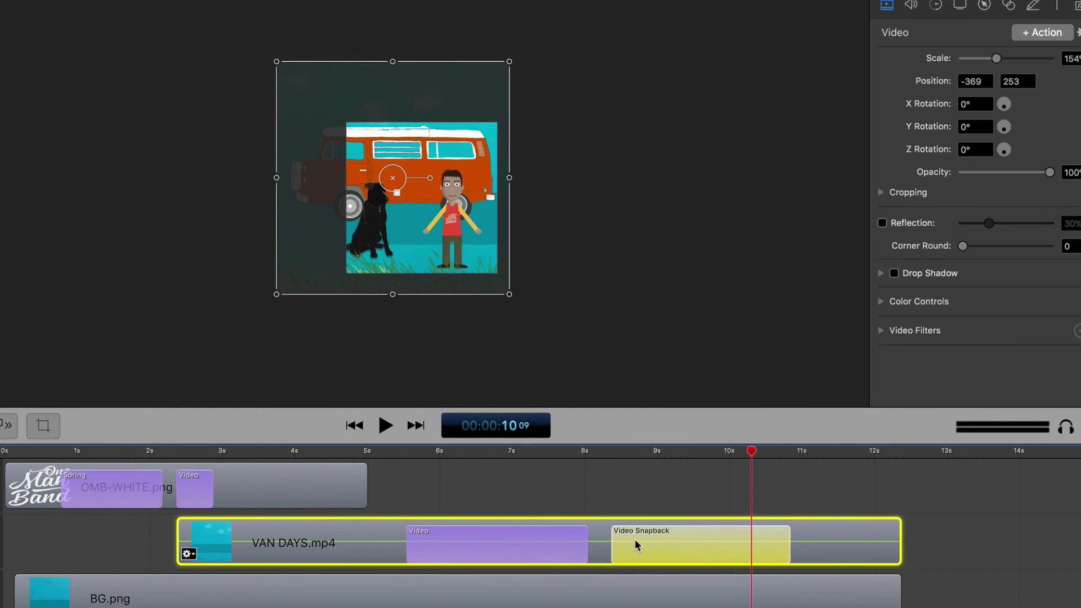
left_click_drag(634, 538, 742, 539)
left_click_drag(750, 460, 652, 470)
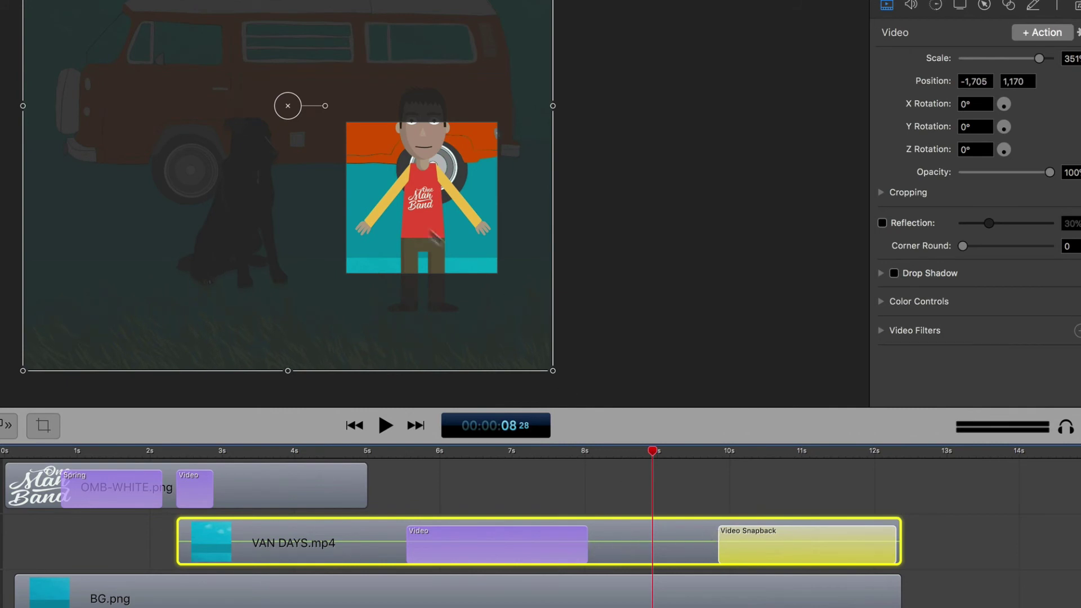
left_click_drag(646, 462, 372, 501)
key("space")
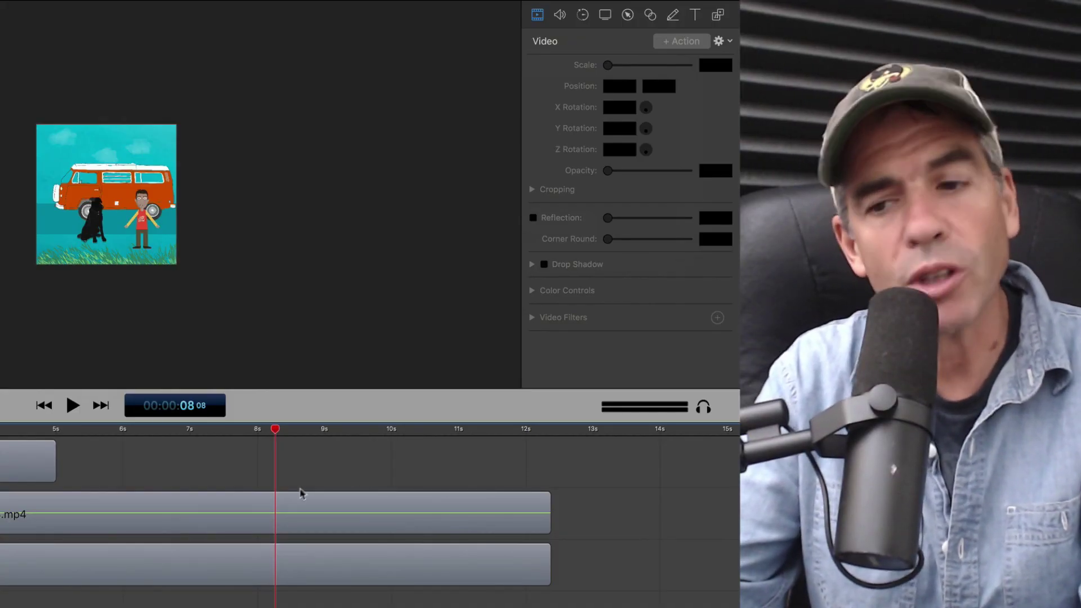
Add a new Video action at 8 seconds scaling the van clip to 218%.
left_click(285, 515)
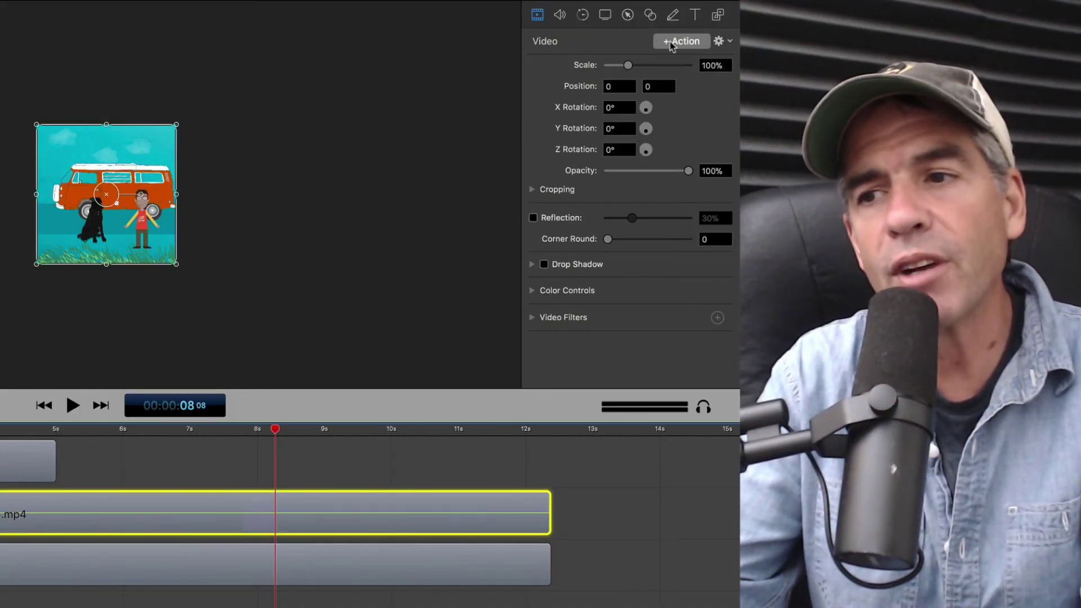
left_click(672, 44)
left_click_drag(627, 66, 651, 65)
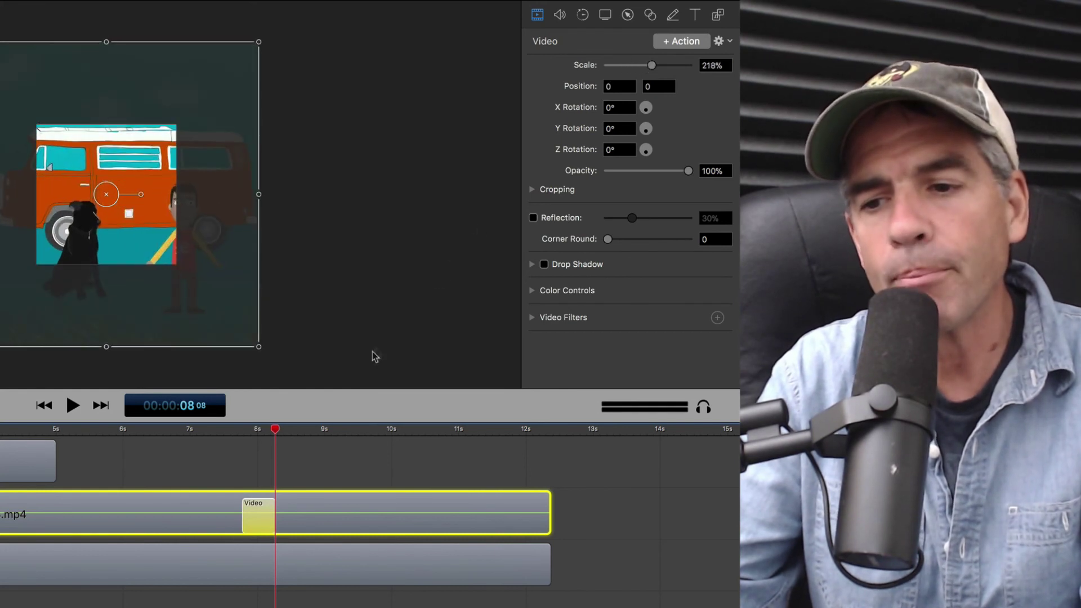
left_click(331, 472)
Add a Video Snapback at about 9 seconds and play back from about 7.7 seconds.
left_click_drag(277, 432, 330, 427)
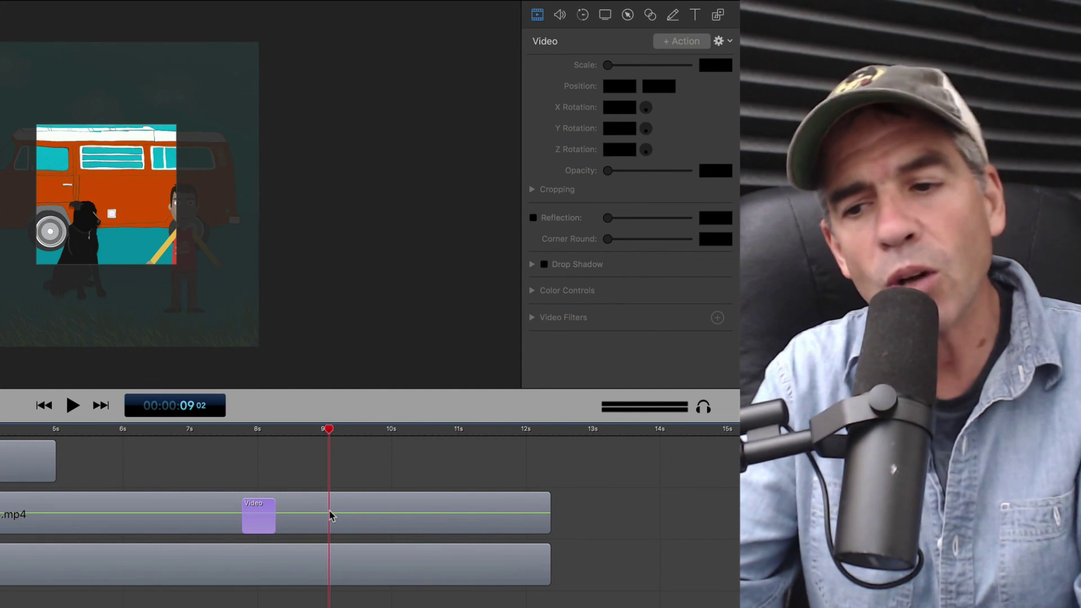
left_click(331, 516)
left_click(5, 8)
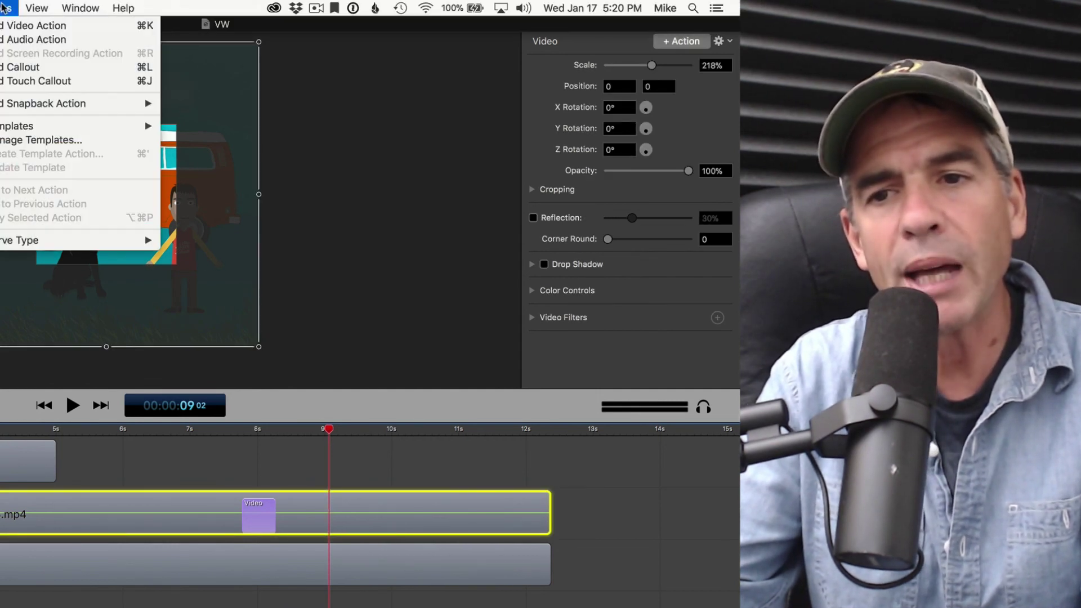
mouse_move(135, 107)
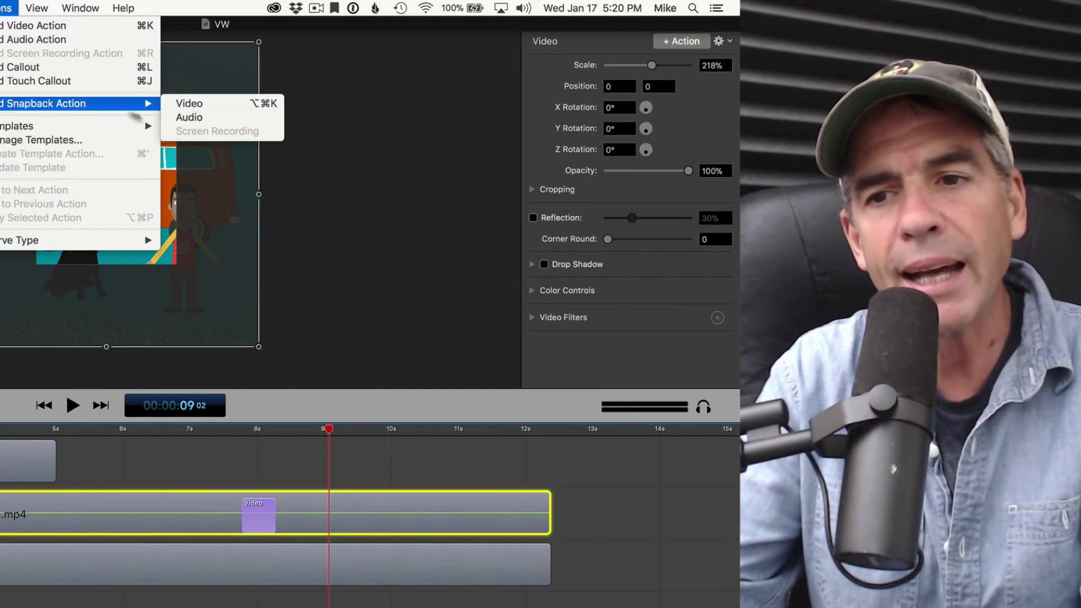
left_click(186, 105)
left_click(232, 430)
key("space")
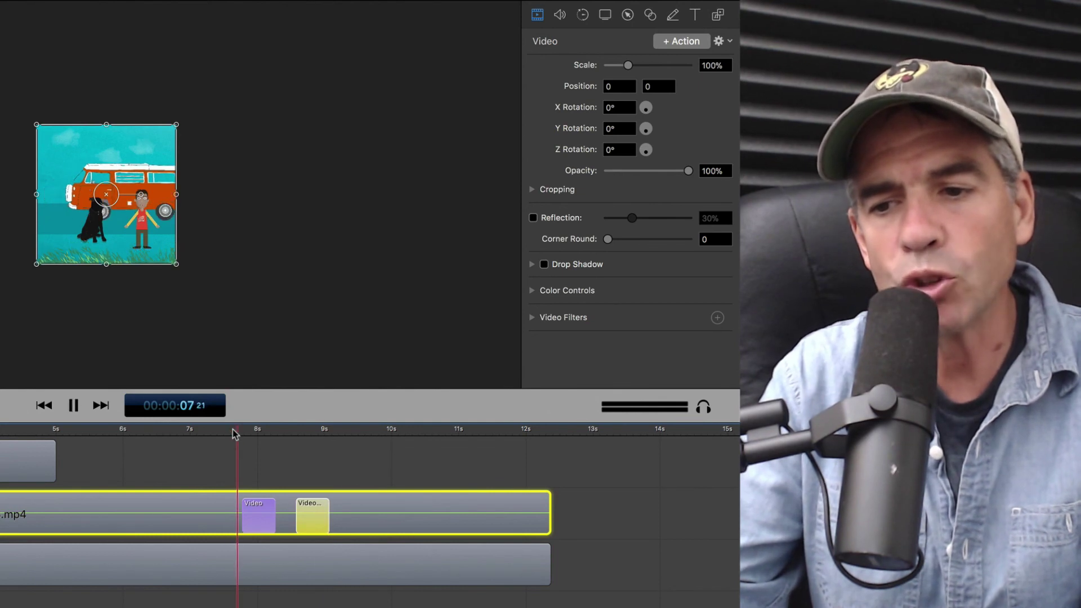